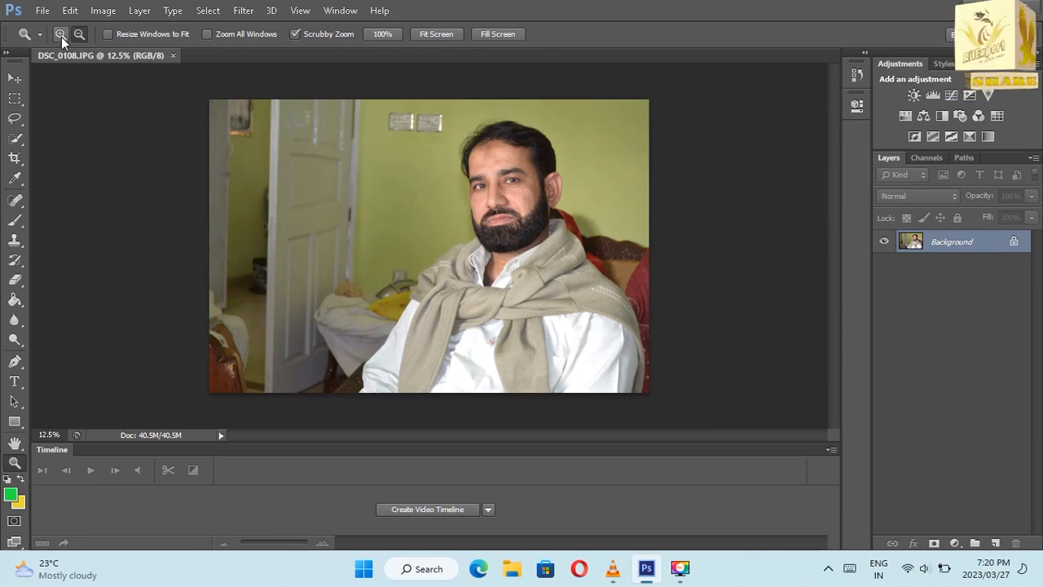
Step: Add a new empty layer above the photo and hide the Background layer
left_click(295, 169)
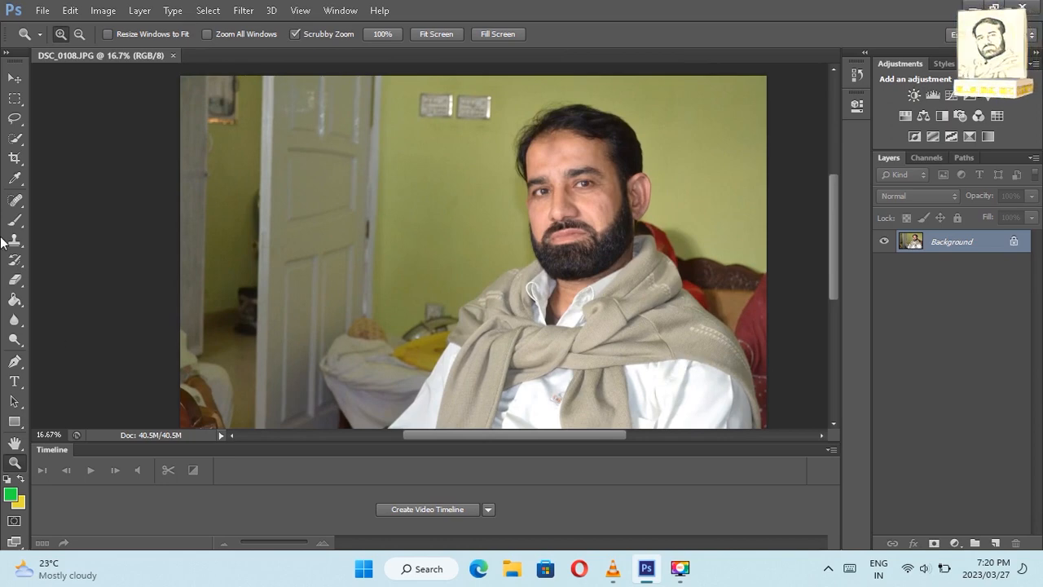
left_click(15, 78)
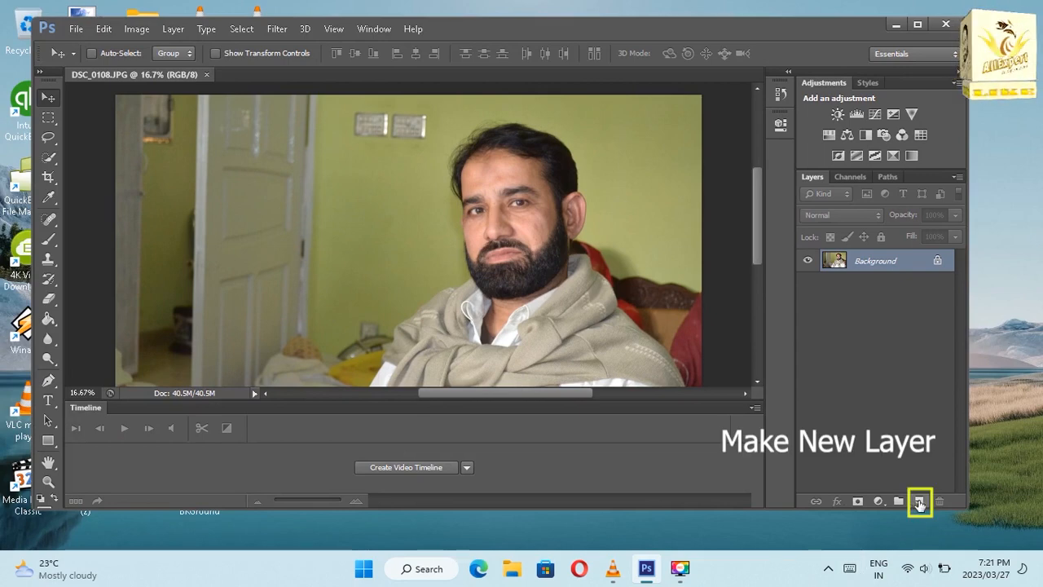
left_click(919, 502)
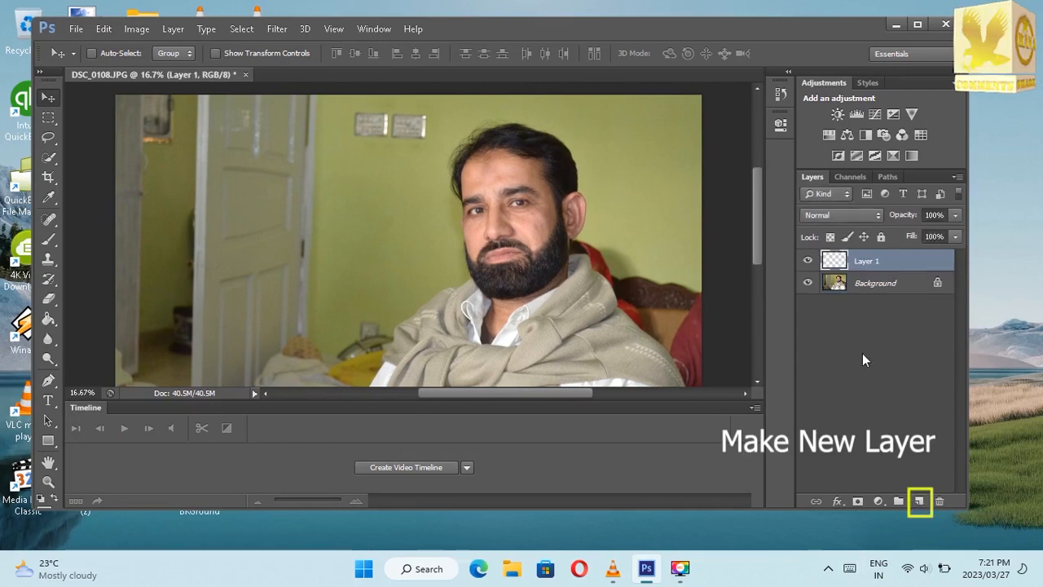
left_click(918, 27)
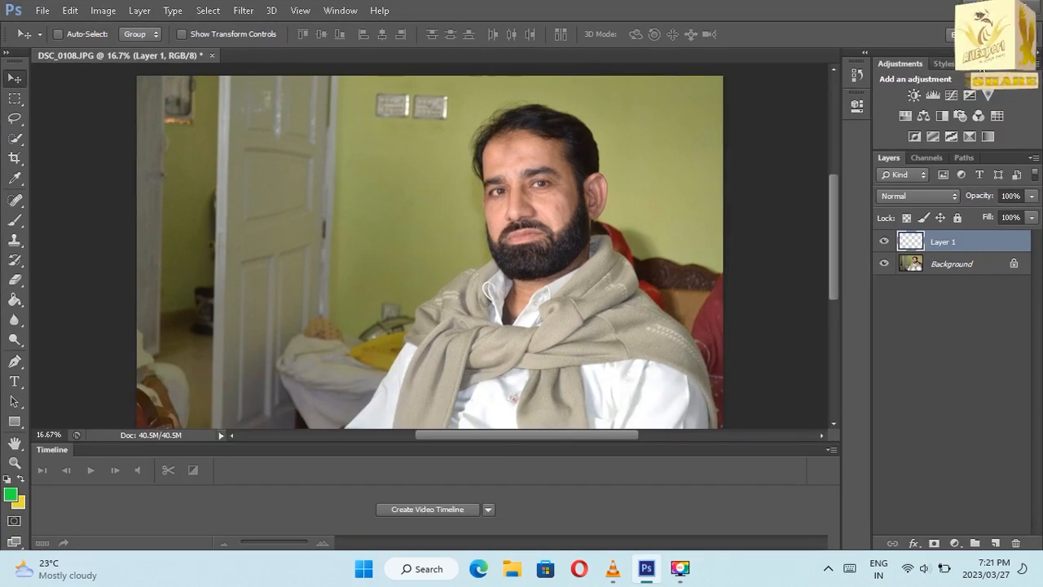
left_click(885, 264)
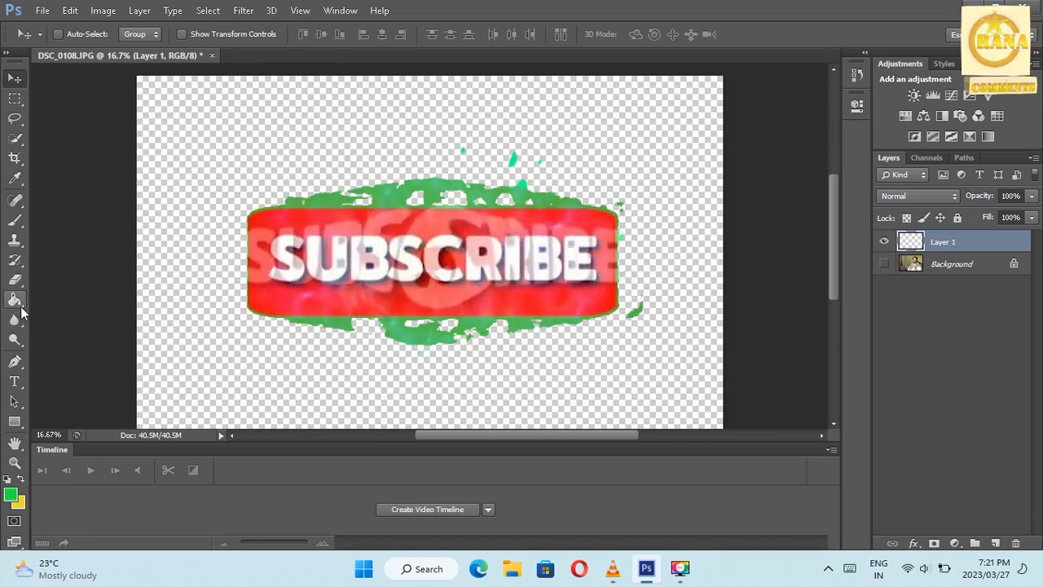
Step: Set the foreground color to green 1ee640 and fill the empty Layer 1 with it using the Paint Bucket
left_click(21, 308)
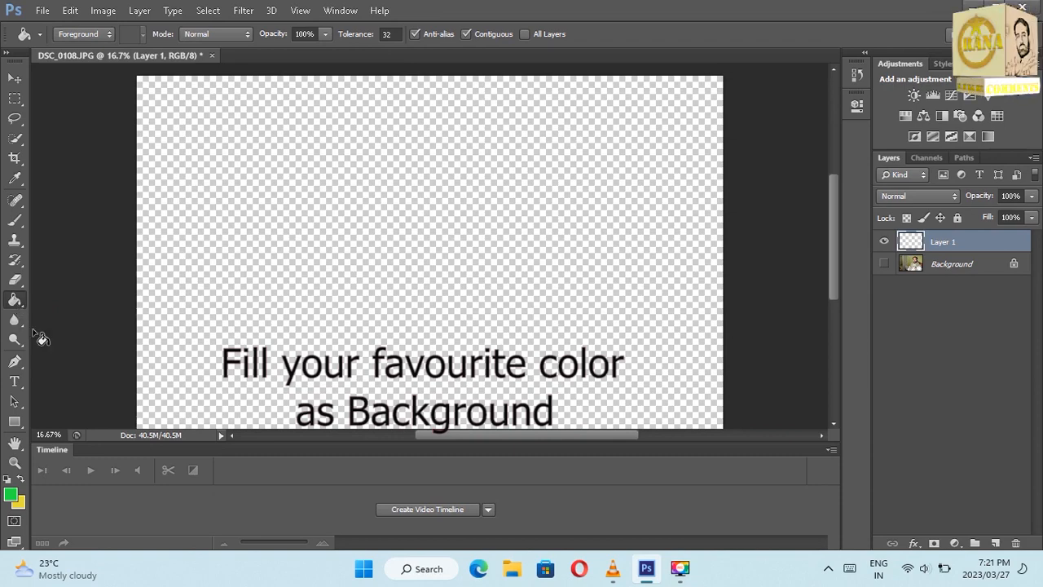
left_click(11, 494)
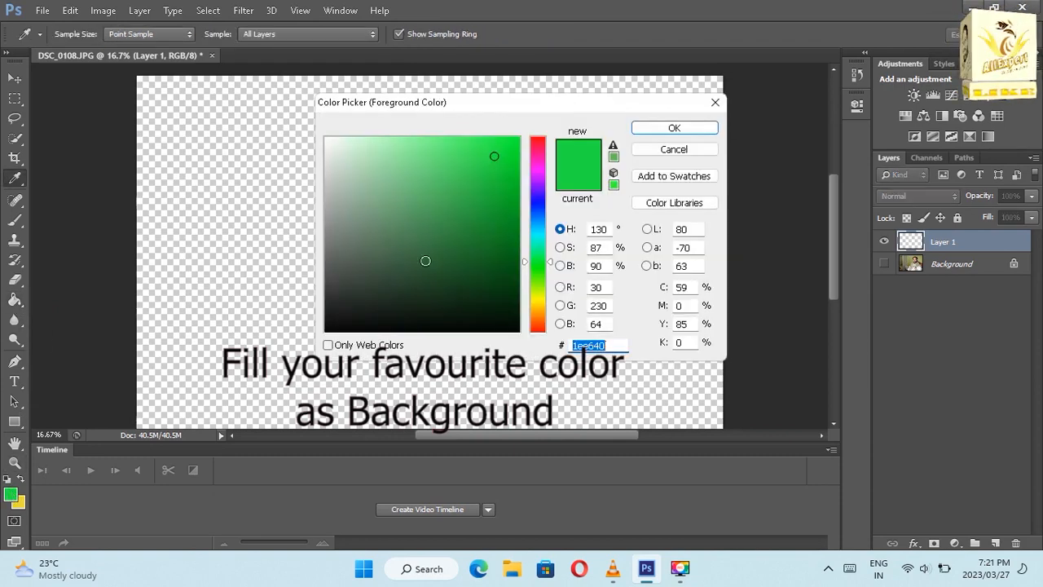
left_click(662, 131)
key("g")
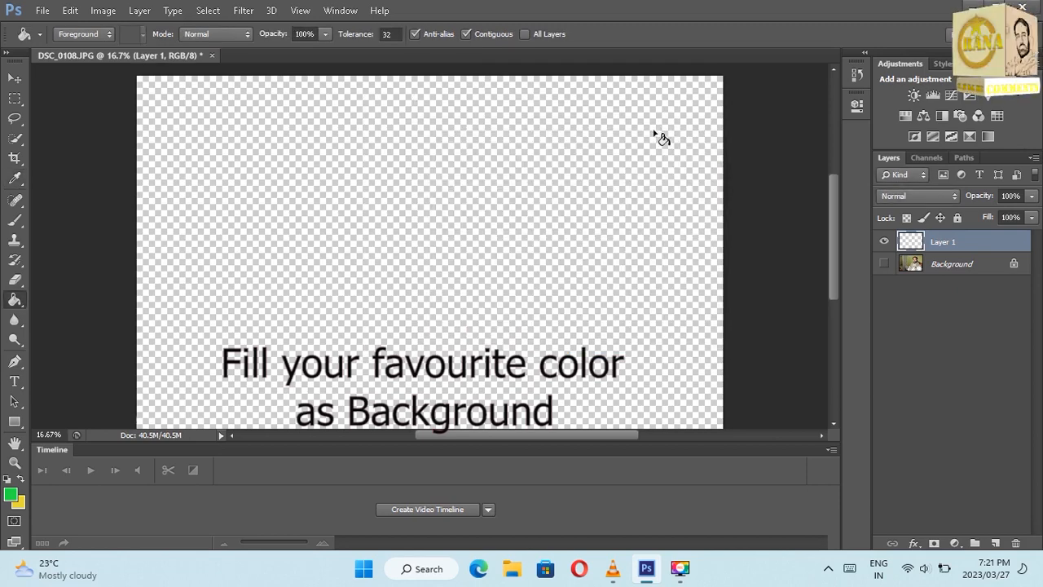
left_click(480, 193)
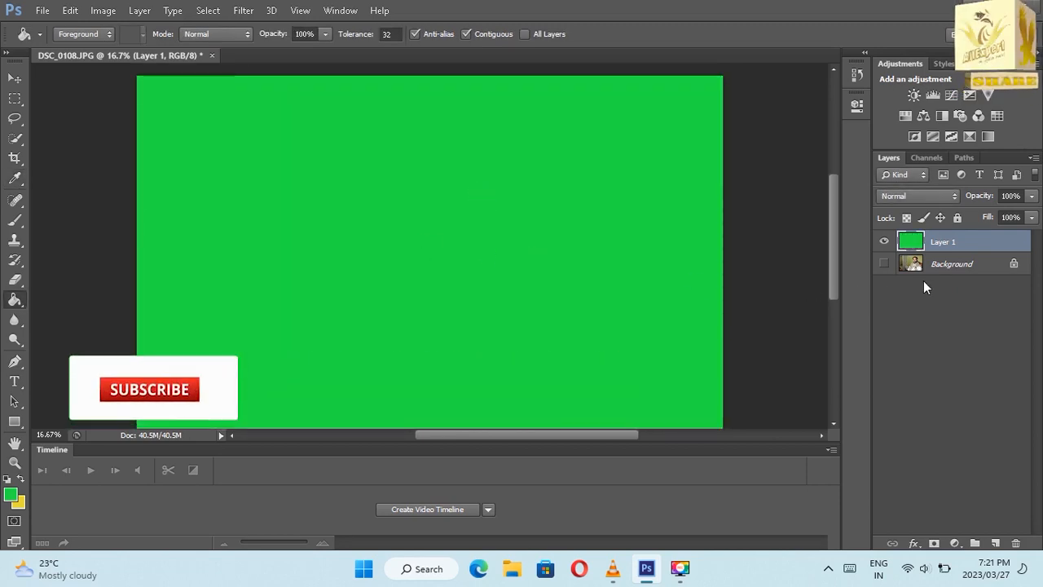
Step: Unlock the Background photo as a normal layer named Layer 0 and move it above the green Layer 1
double_click(1010, 265)
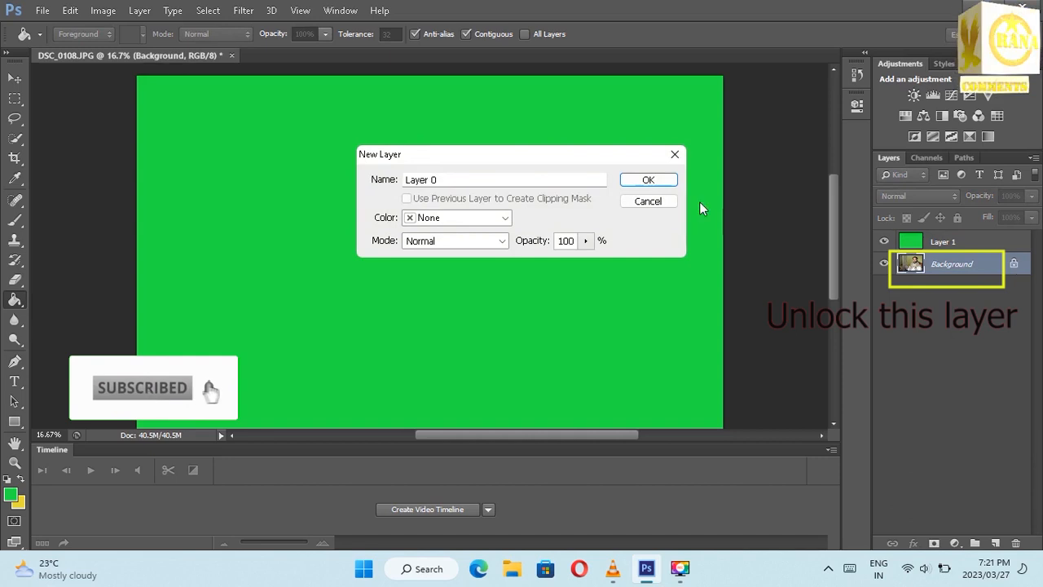
left_click(673, 179)
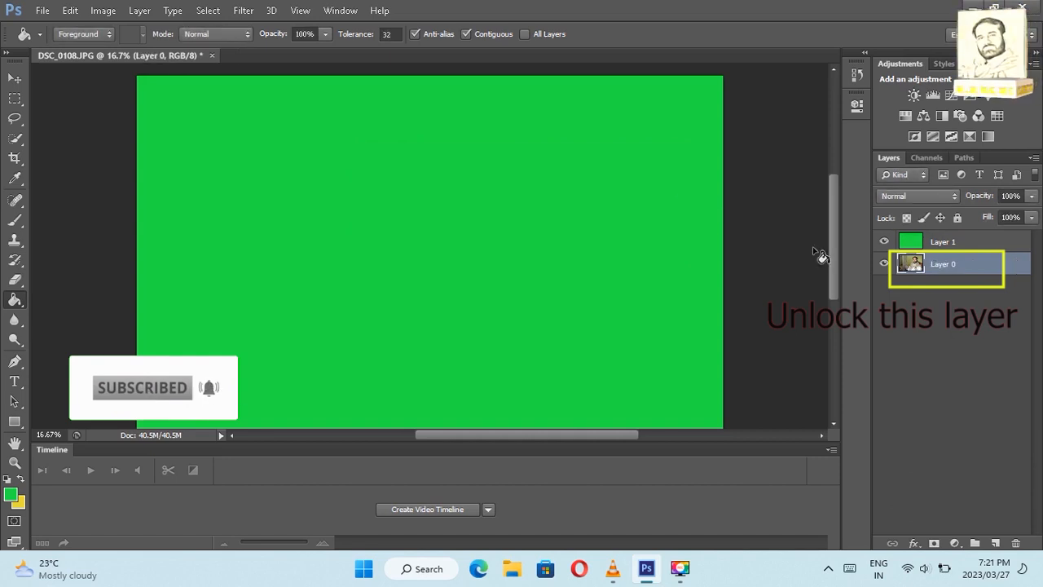
left_click_drag(911, 269, 927, 237)
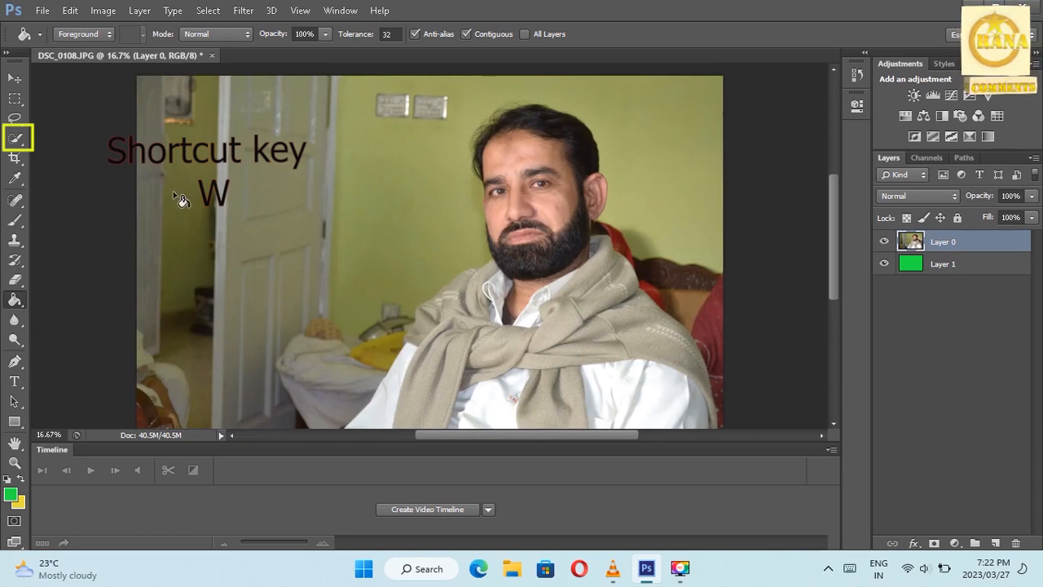
Step: Select the man in the photo, from his hair down to his shawl and sleeves, with the Quick Selection tool
left_click(17, 138)
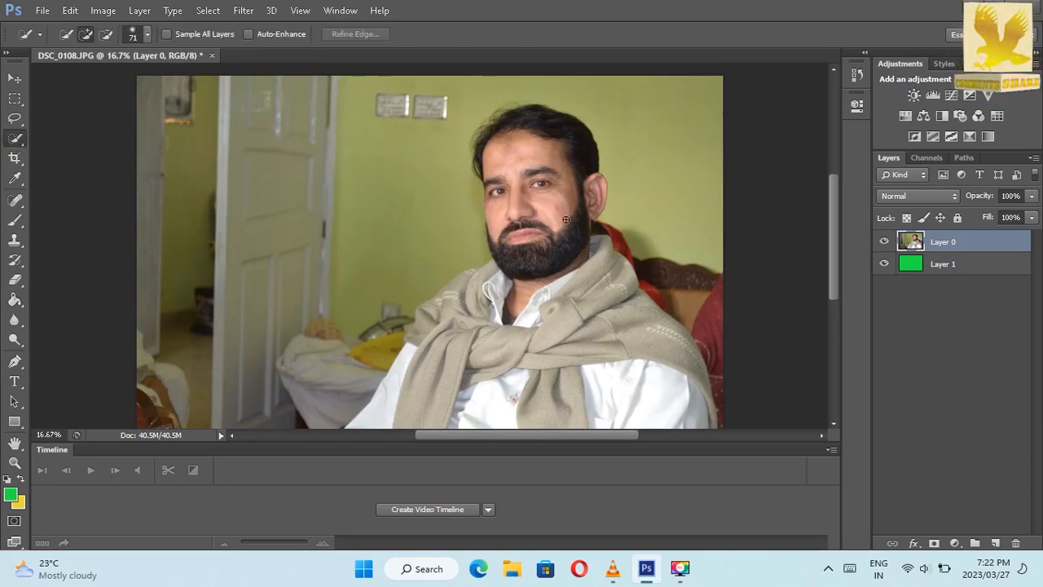
left_click(527, 116)
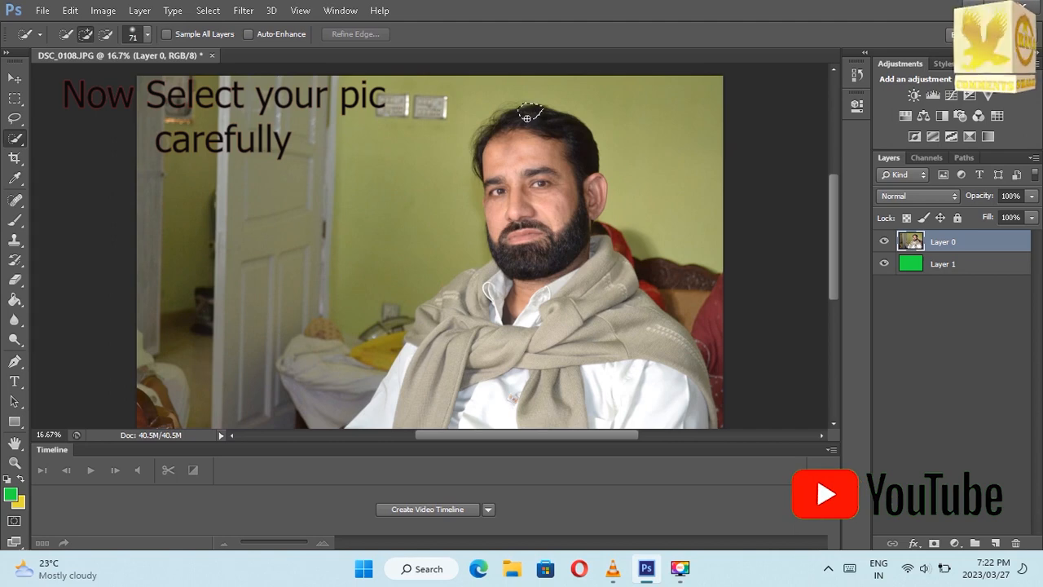
mouse_move(531, 125)
left_mouse_down()
mouse_move(561, 145)
mouse_move(536, 161)
mouse_move(533, 179)
mouse_move(482, 137)
mouse_move(546, 253)
mouse_move(581, 270)
mouse_move(593, 259)
mouse_move(619, 264)
mouse_move(619, 286)
mouse_move(674, 355)
left_mouse_up()
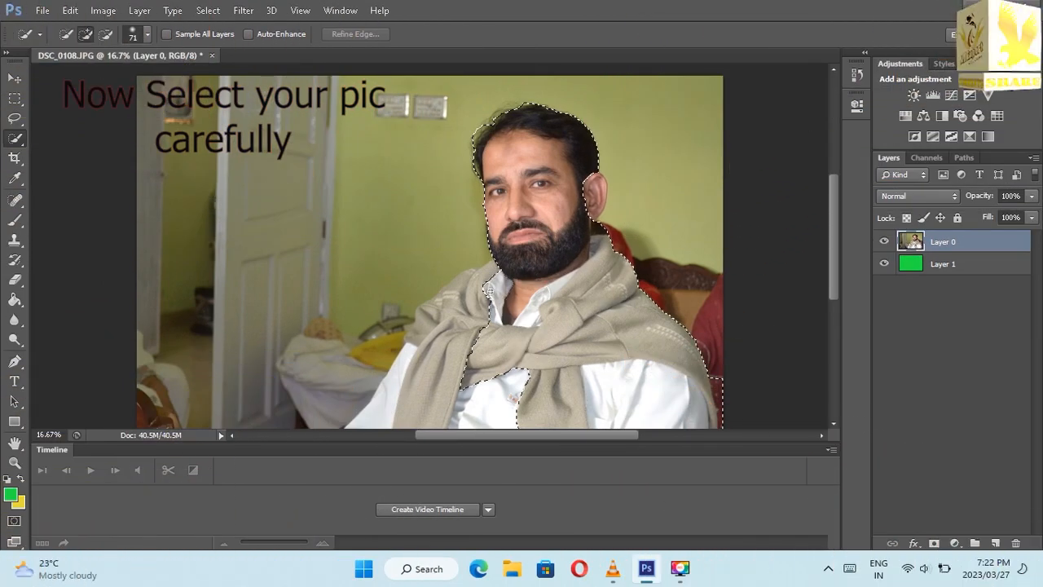
left_click_drag(488, 290, 464, 291)
left_click_drag(424, 338, 395, 392)
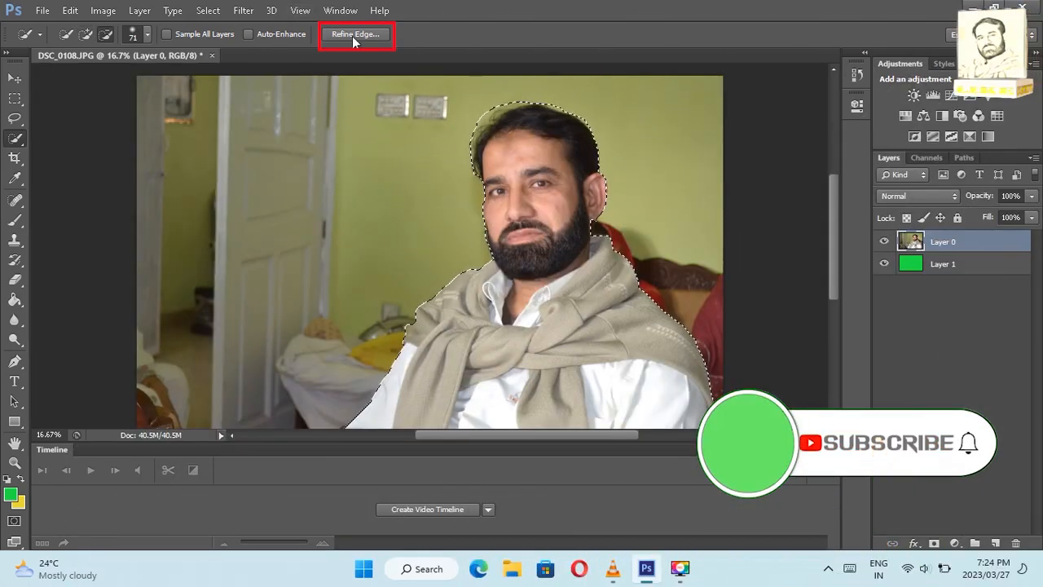
Step: Start Refine Edge on the selection with the On Black view, Smart Radius enabled and a radius of 69.4 px
left_click(357, 34)
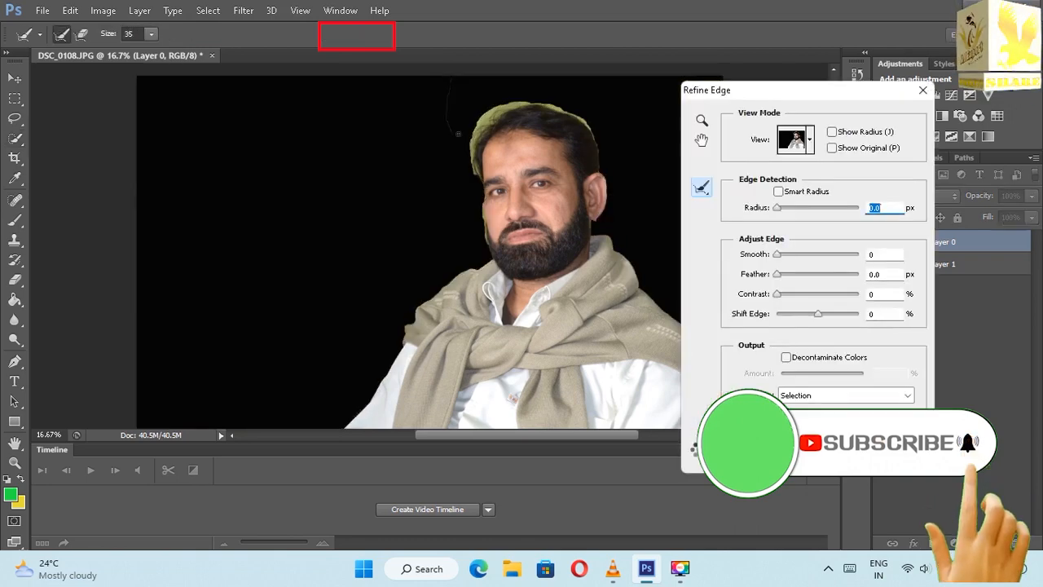
left_click(809, 142)
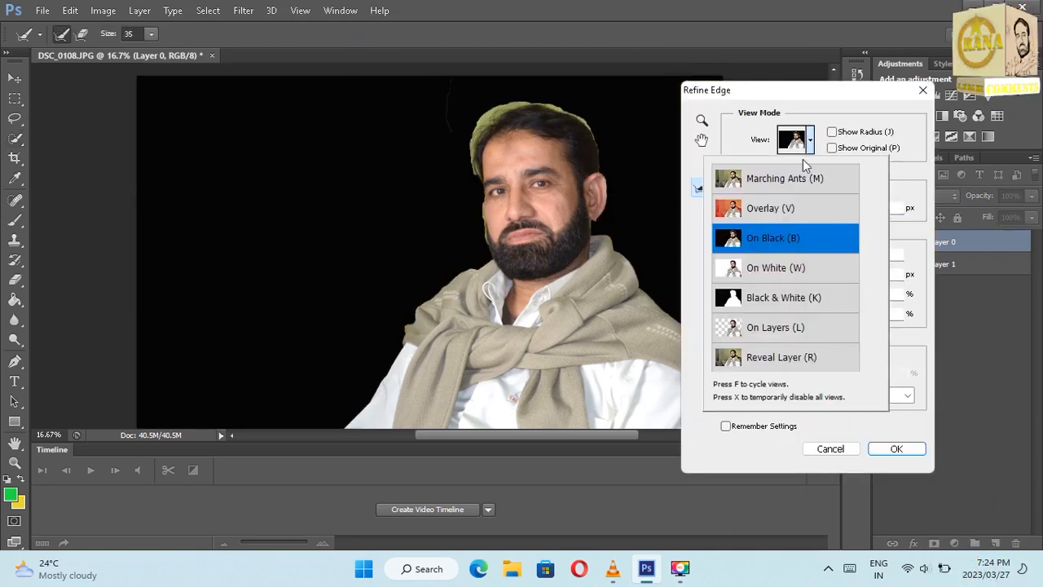
left_click(761, 238)
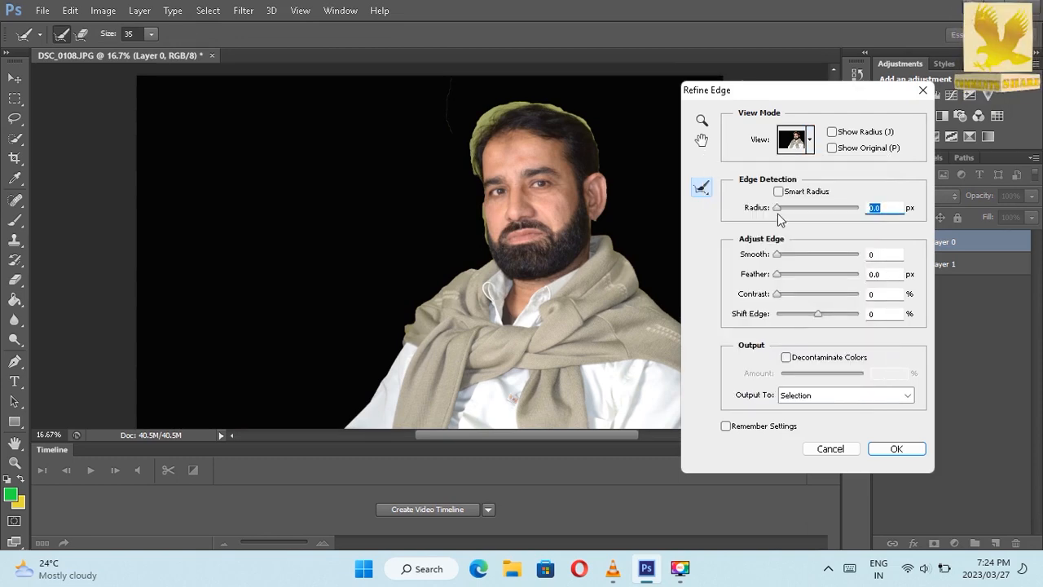
left_click(779, 205)
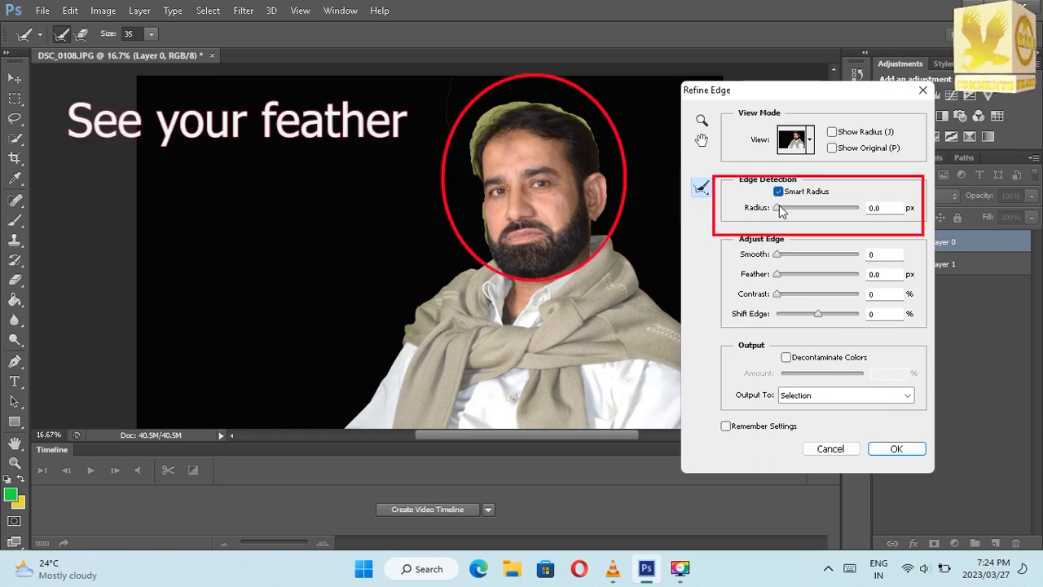
left_click_drag(822, 208, 843, 209)
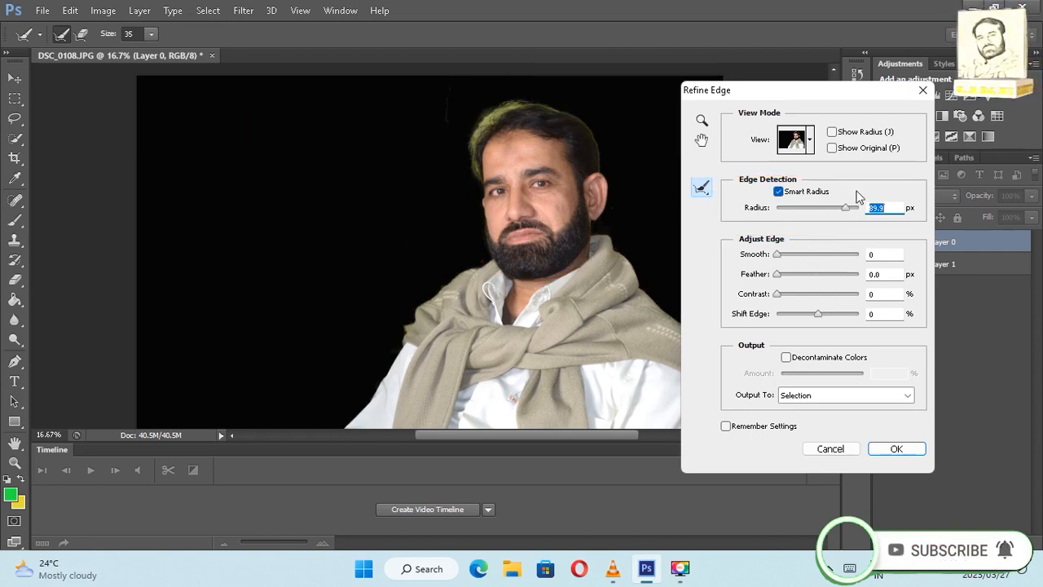
left_click_drag(847, 212, 839, 214)
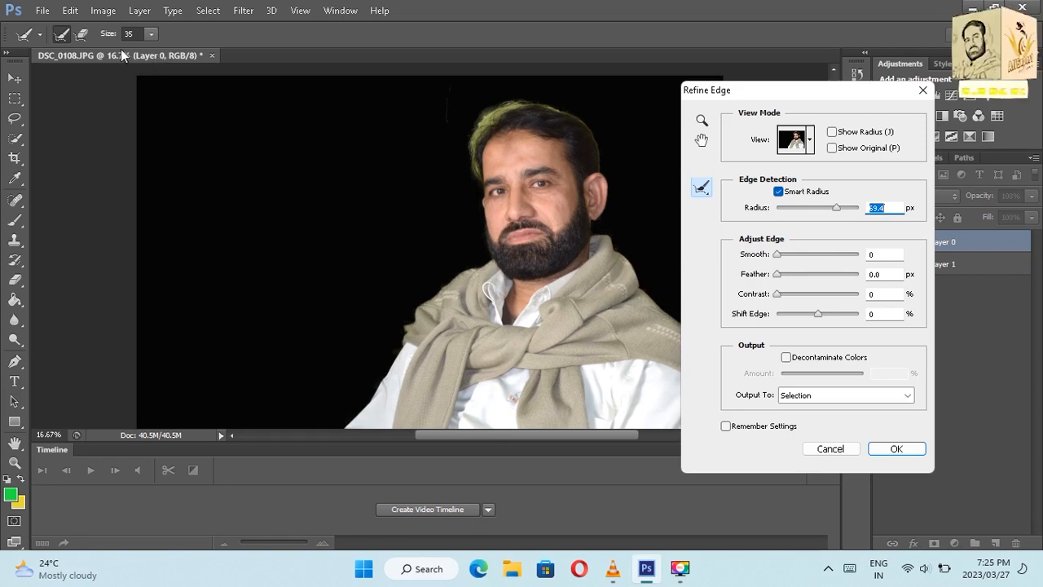
Step: Refine the hair edge with a size 84 brush and output to New Layer with Layer Mask with Decontaminate Colors at 56%
left_click(151, 36)
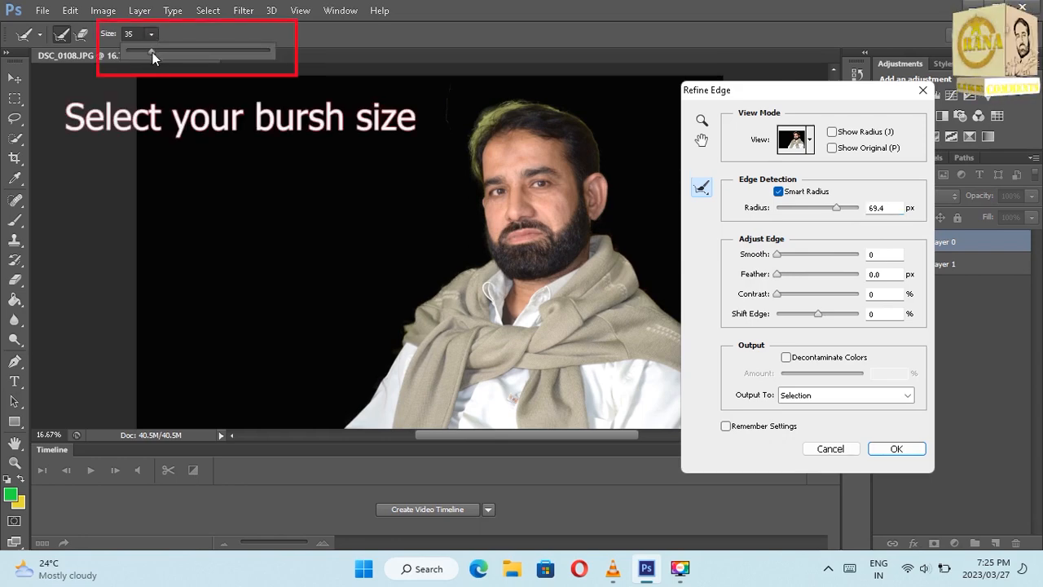
left_click_drag(153, 52, 186, 54)
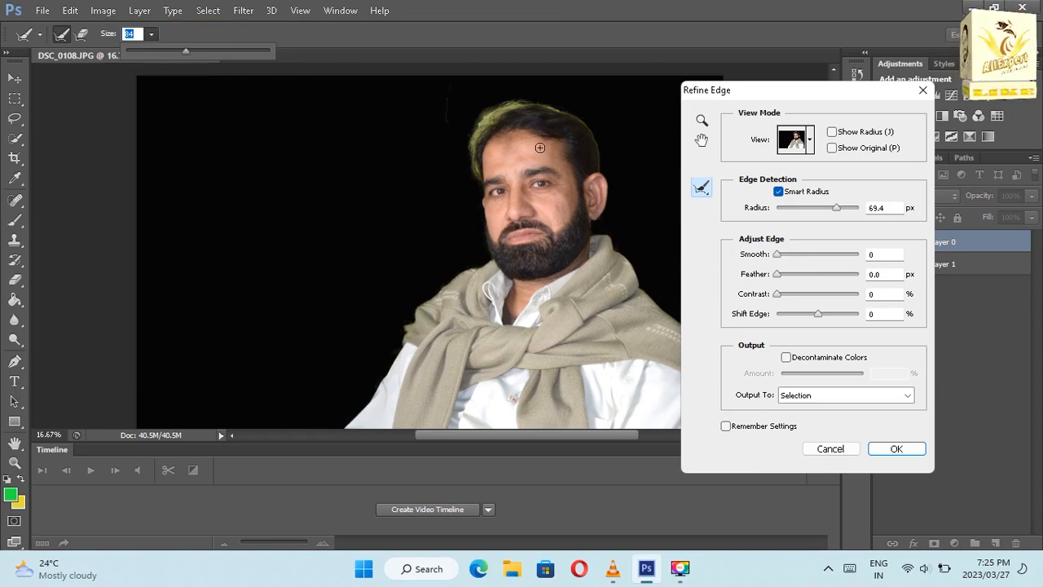
mouse_move(527, 107)
left_mouse_down()
mouse_move(479, 131)
mouse_move(474, 176)
left_mouse_up()
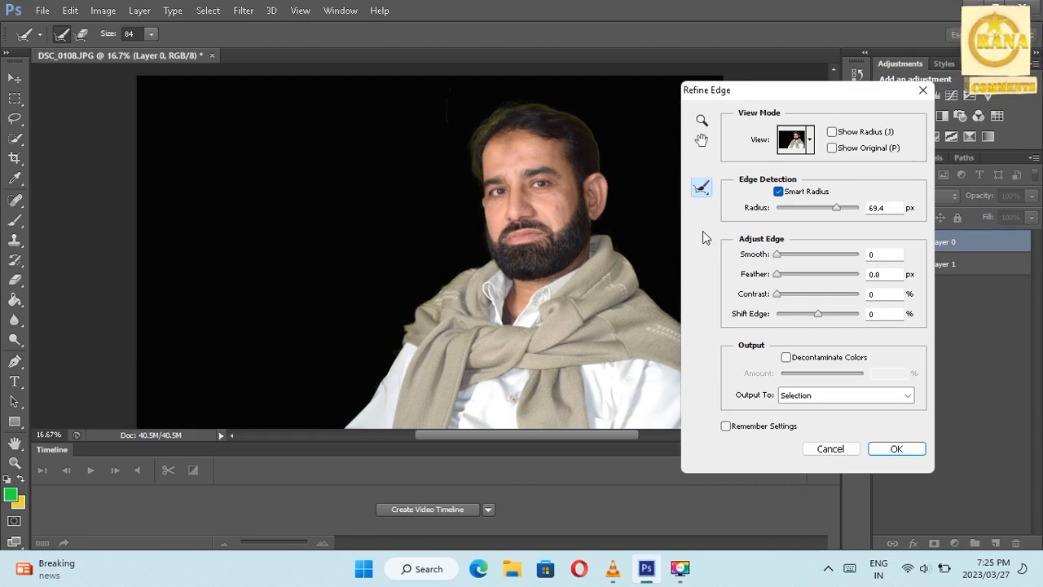
left_click(786, 359)
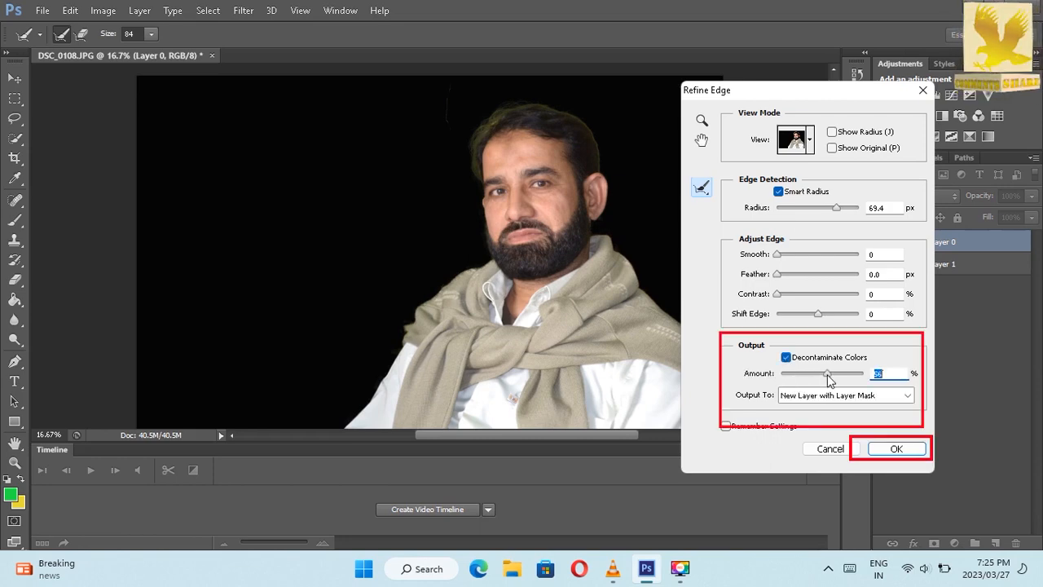
left_click(884, 448)
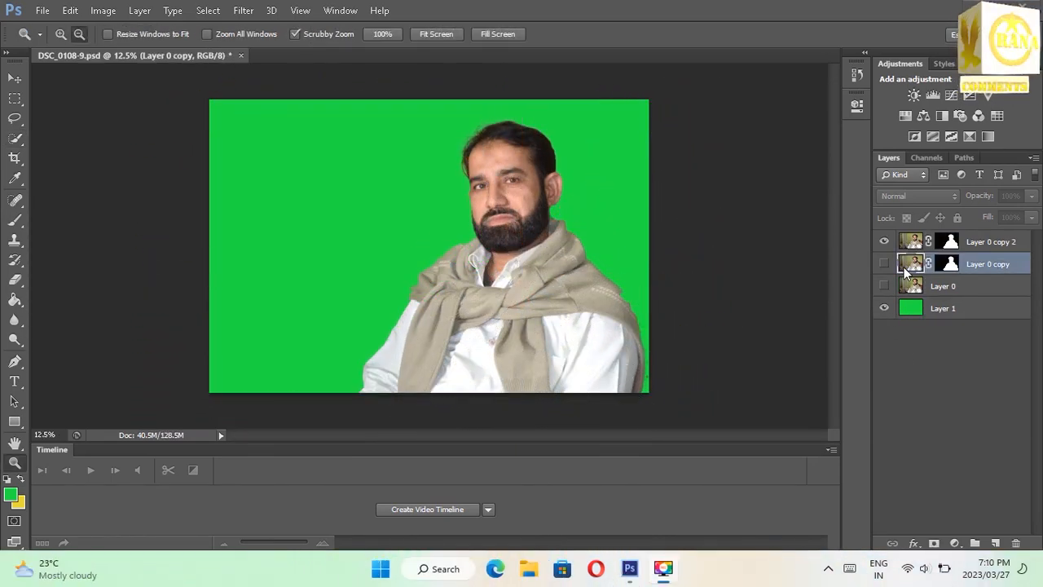
Step: Delete the hidden masked layer Layer 0 copy
right_click(934, 266)
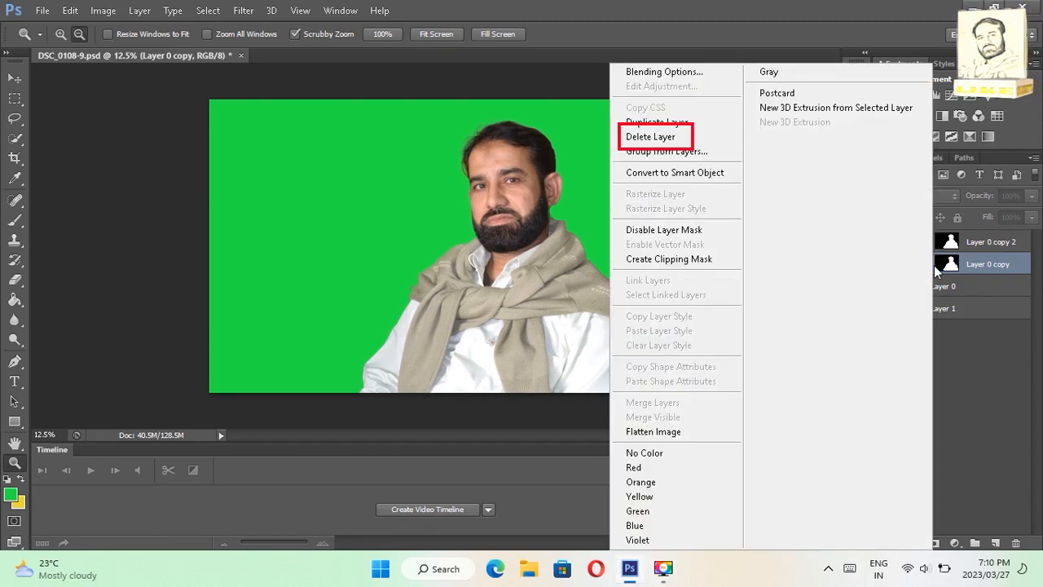
left_click(668, 138)
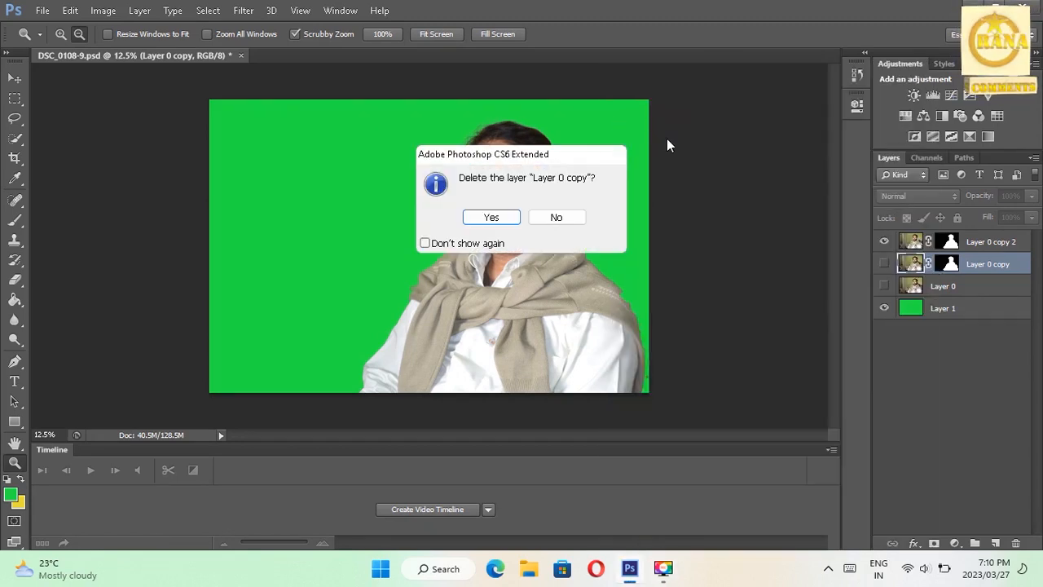
left_click(487, 217)
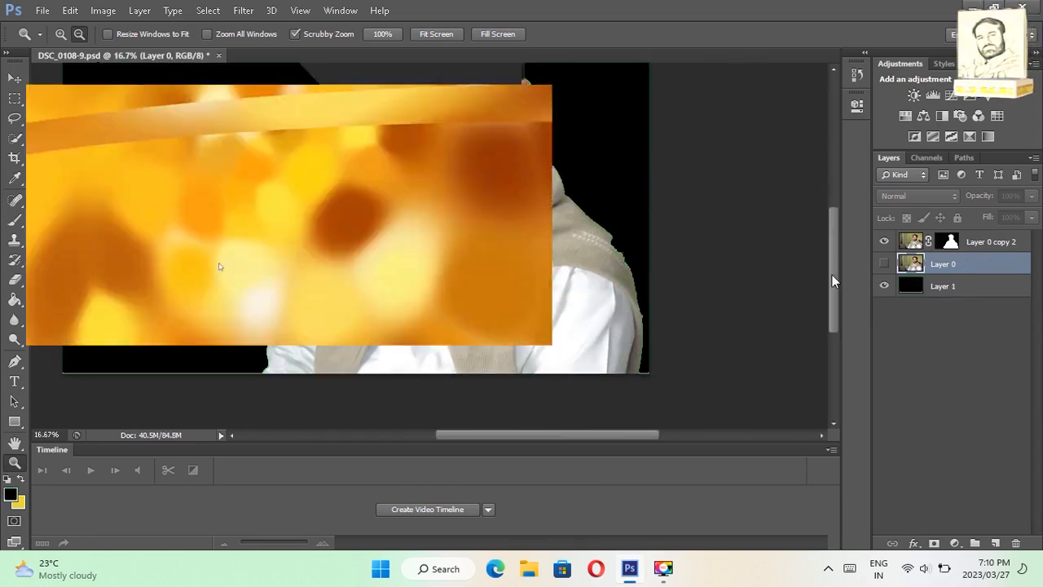
left_click_drag(832, 275, 831, 254)
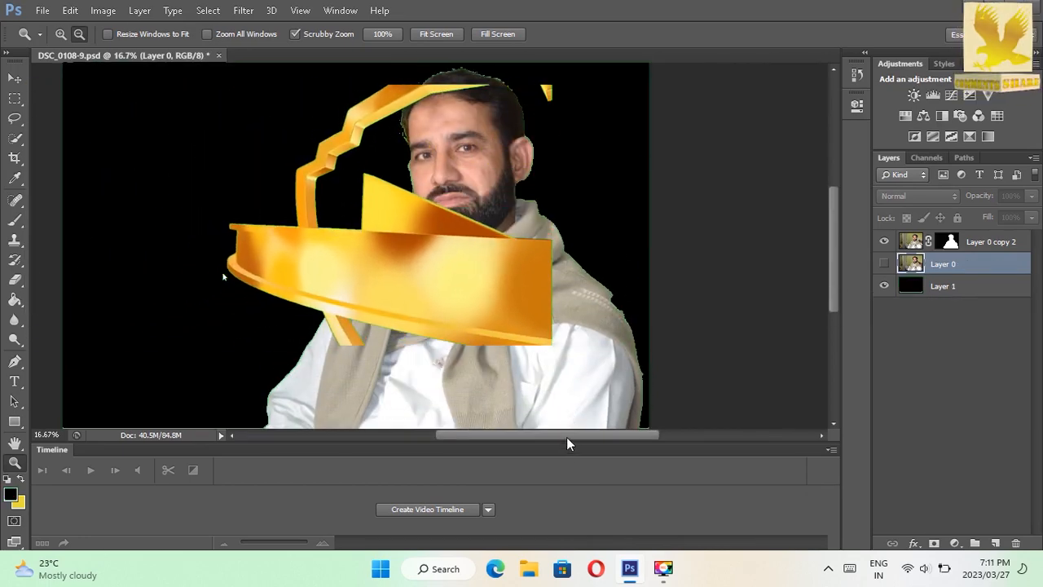
left_click_drag(566, 436, 534, 438)
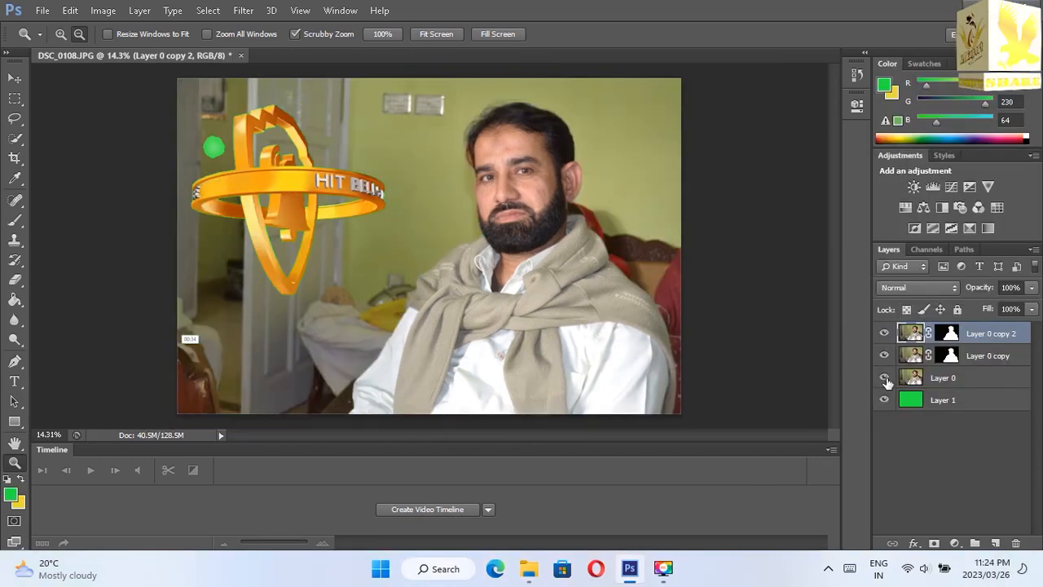
Step: Toggle the visibility of Layer 0 to compare the cutout with the original background, leaving Layer 0 hidden
left_click(885, 379)
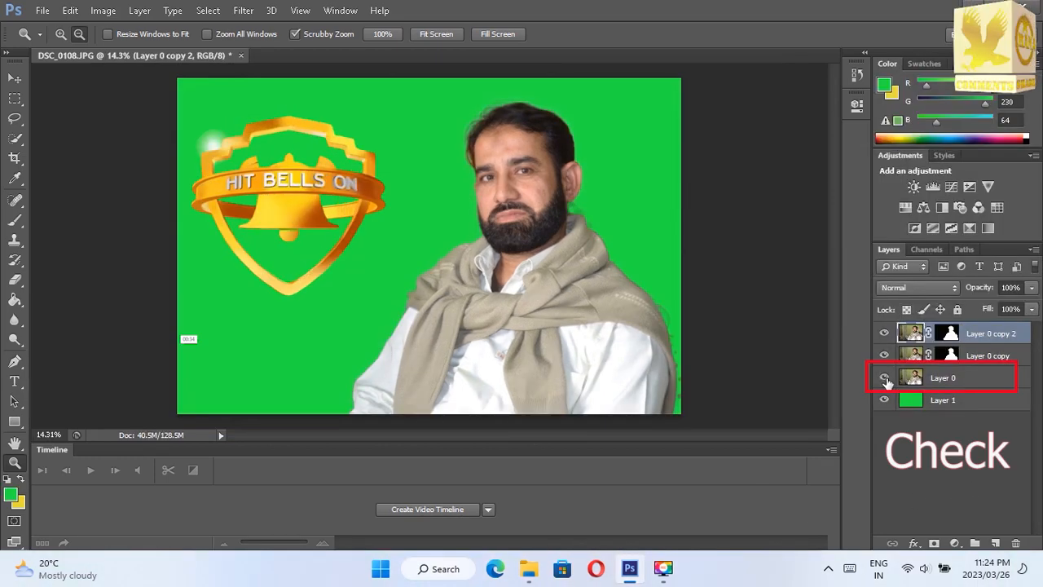
left_click(884, 379)
left_click(885, 379)
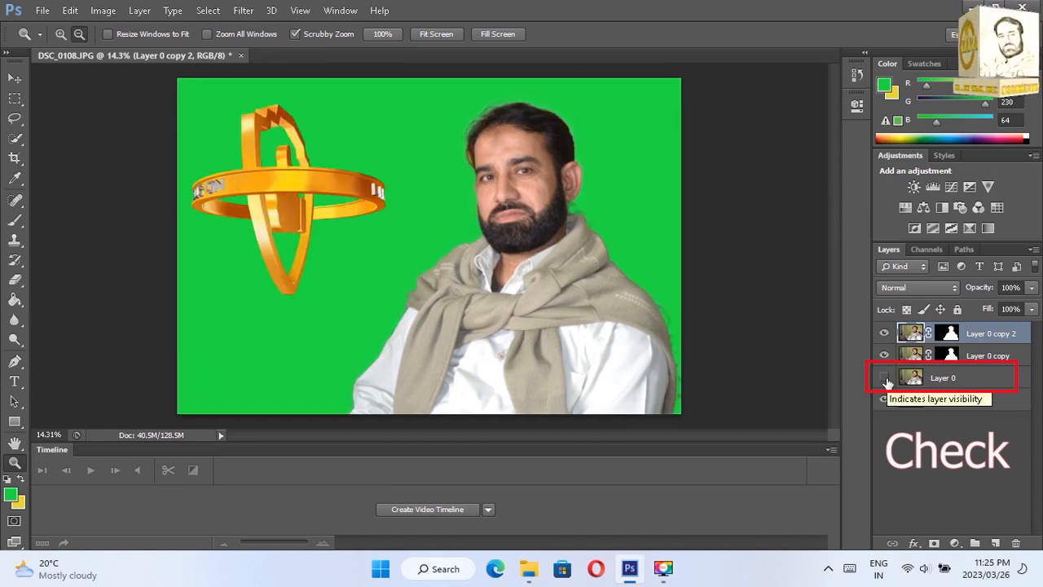
left_click(885, 379)
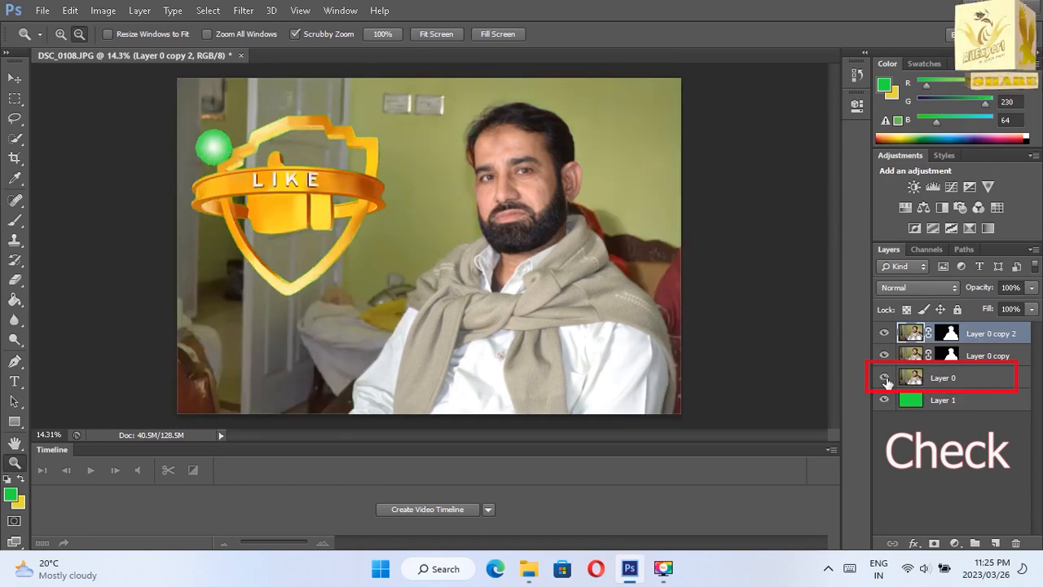
left_click(884, 378)
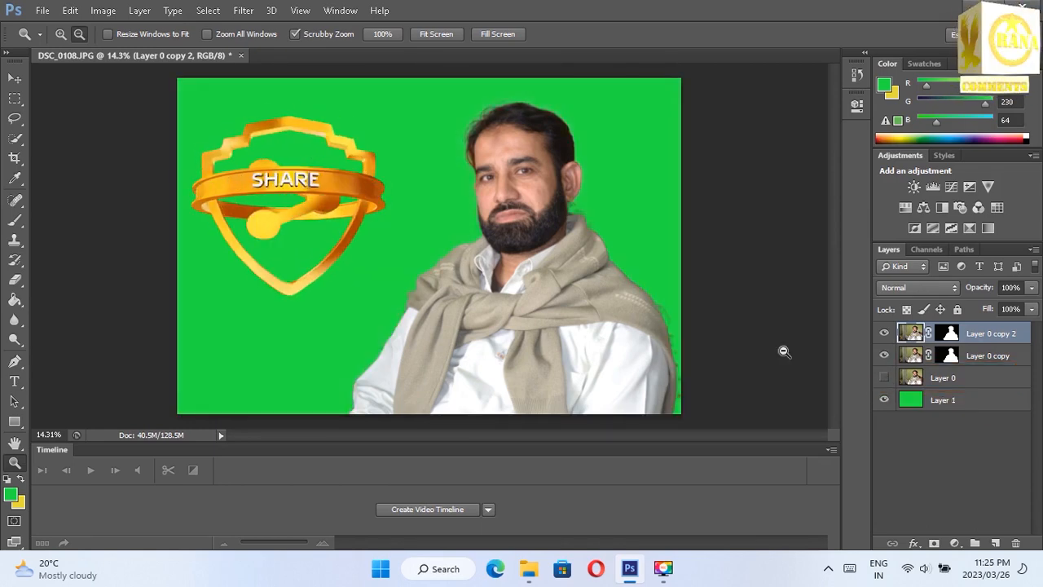